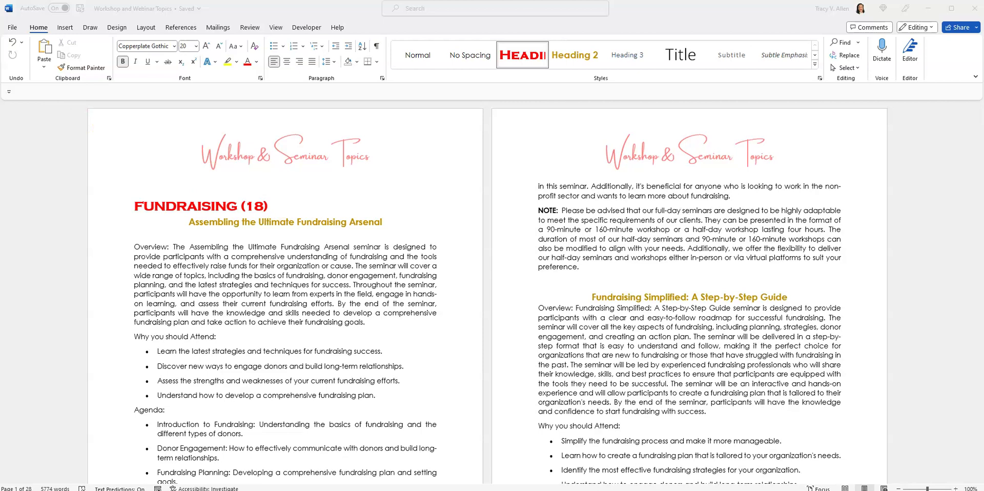
# - Insert blank paragraphs above the FUNDRAISING (18) heading until it sits at the start of page 4
pyautogui.click(144, 185)
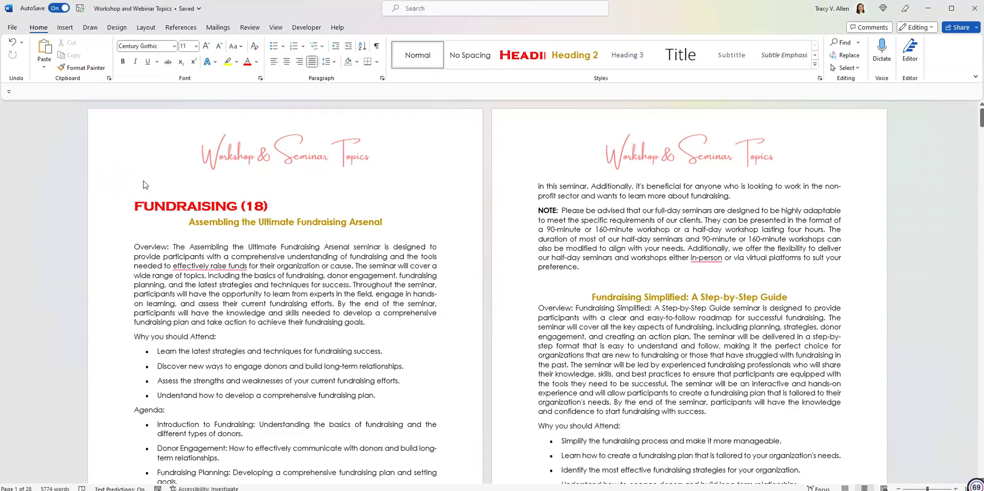
pyautogui.press('Return')
pyautogui.press('Return')
pyautogui.press('Return')
pyautogui.press('Return')
pyautogui.press('Return')
pyautogui.press('Return')
pyautogui.press('Return')
pyautogui.press('Return')
pyautogui.press('Return')
pyautogui.press('Return')
pyautogui.press('Return')
pyautogui.press('Return')
pyautogui.press('Return')
pyautogui.press('Return')
pyautogui.press('Return')
pyautogui.press('Return')
pyautogui.press('Return')
pyautogui.press('Return')
pyautogui.press('Return')
pyautogui.press('Return')
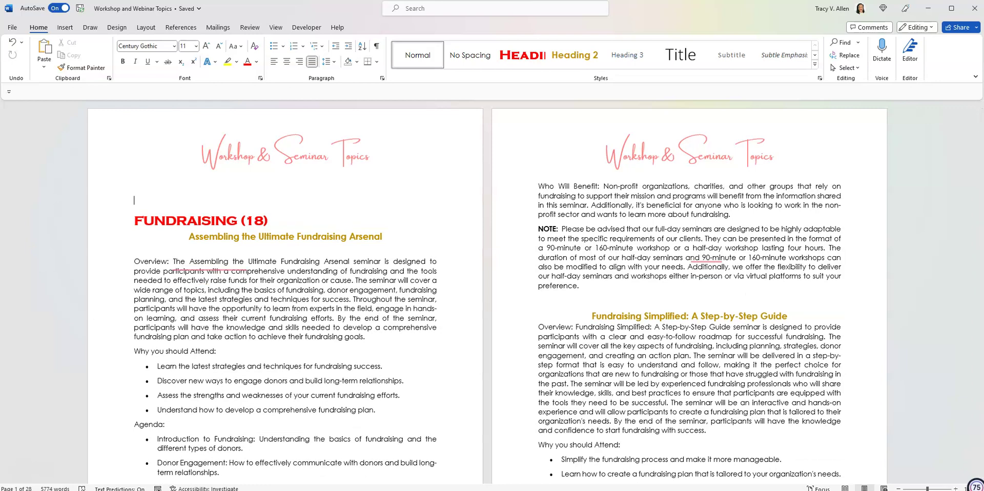
pyautogui.press('Return')
pyautogui.press('Return')
pyautogui.press('Return')
pyautogui.press('Return')
pyautogui.press('Return')
pyautogui.press('Return')
pyautogui.press('Return')
pyautogui.press('Return')
pyautogui.press('Return')
pyautogui.press('Return')
pyautogui.press('Return')
pyautogui.press('Return')
pyautogui.press('Return')
pyautogui.press('Return')
pyautogui.press('Return')
pyautogui.press('Return')
pyautogui.press('Return')
pyautogui.press('Return')
pyautogui.press('Return')
pyautogui.press('Return')
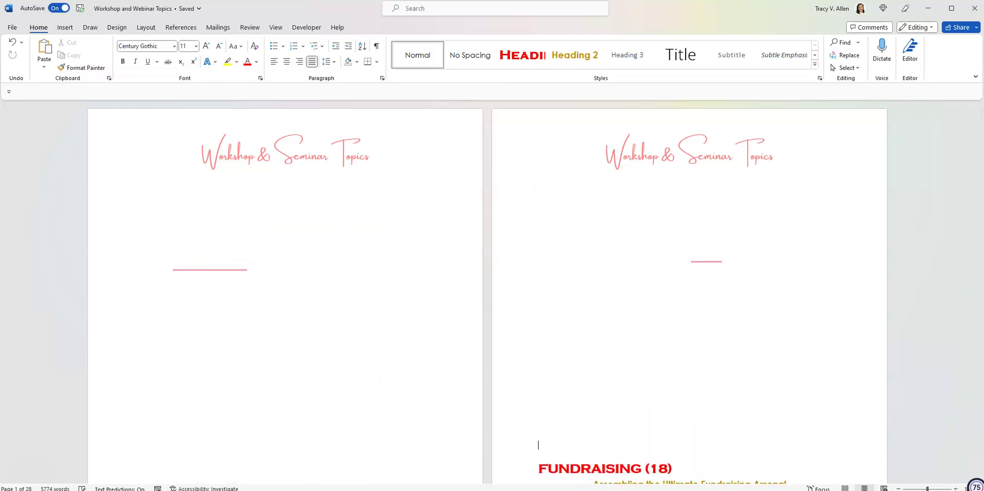
pyautogui.press('Return')
pyautogui.press('Return')
pyautogui.press('Return')
pyautogui.press('Return')
pyautogui.press('Return')
pyautogui.press('Return')
pyautogui.press('Return')
pyautogui.press('Return')
pyautogui.press('Return')
pyautogui.press('Return')
pyautogui.press('Return')
pyautogui.press('Return')
pyautogui.press('Return')
pyautogui.press('Return')
pyautogui.press('Return')
pyautogui.press('Return')
pyautogui.press('Return')
pyautogui.press('Return')
pyautogui.press('Return')
pyautogui.press('Return')
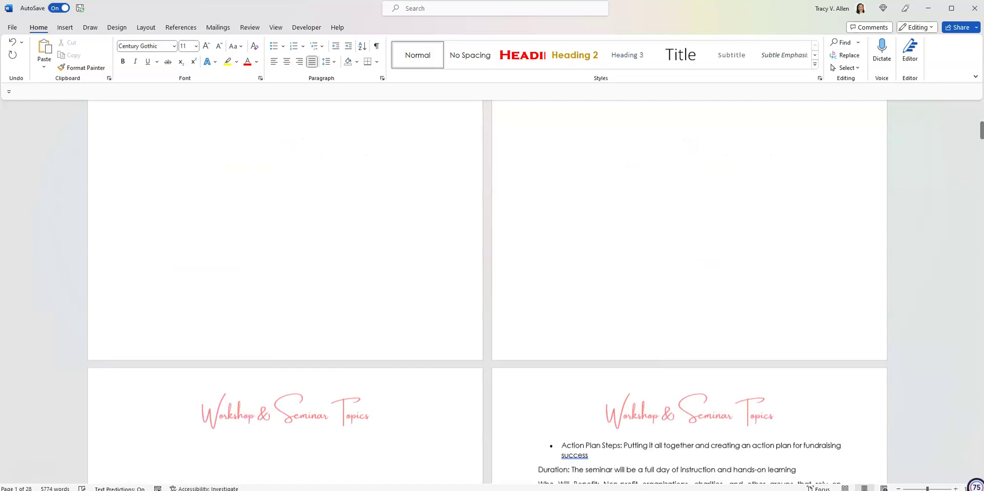
pyautogui.press('Return')
pyautogui.press('Return')
pyautogui.press('Return')
pyautogui.press('Return')
pyautogui.press('Return')
pyautogui.press('Return')
pyautogui.press('Return')
pyautogui.press('Return')
pyautogui.press('Return')
pyautogui.press('Return')
pyautogui.press('Return')
pyautogui.press('Return')
pyautogui.press('Return')
pyautogui.press('Return')
pyautogui.press('Return')
pyautogui.press('Return')
pyautogui.press('Return')
pyautogui.press('Return')
pyautogui.press('Return')
pyautogui.press('Return')
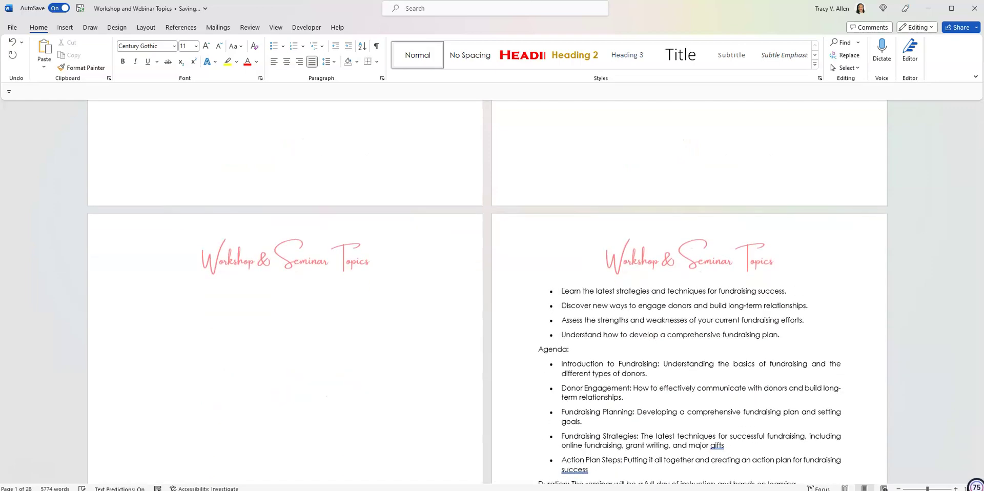
pyautogui.press('Return')
pyautogui.press('Return')
pyautogui.press('Return')
pyautogui.press('Return')
pyautogui.press('Return')
pyautogui.press('Return')
pyautogui.press('Return')
pyautogui.press('Return')
pyautogui.press('Return')
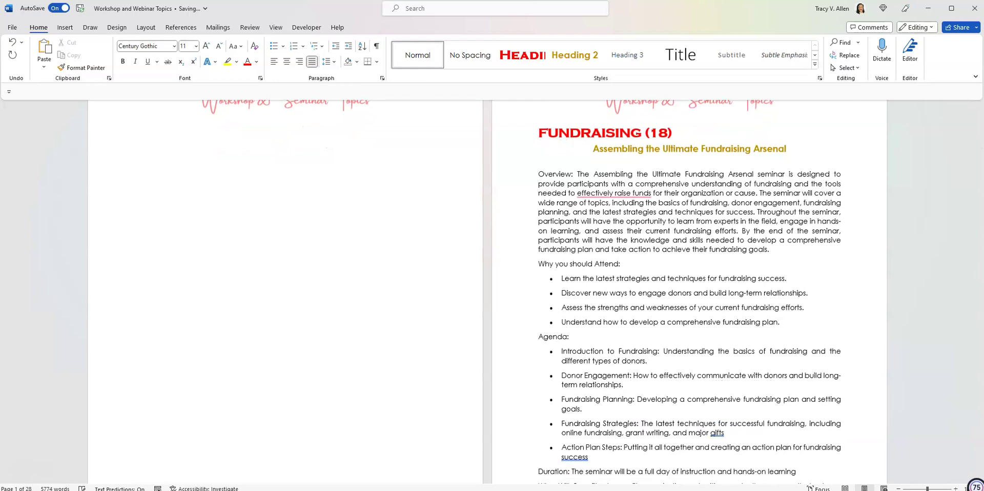
# - Insert a Next Page section break at the end of the blank first page
pyautogui.scroll(5, 398, 149)
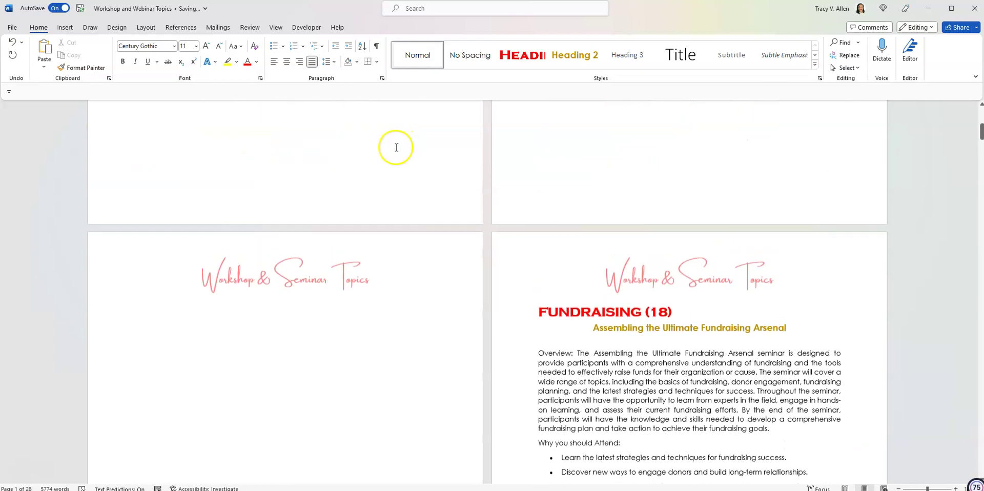
pyautogui.click(147, 270)
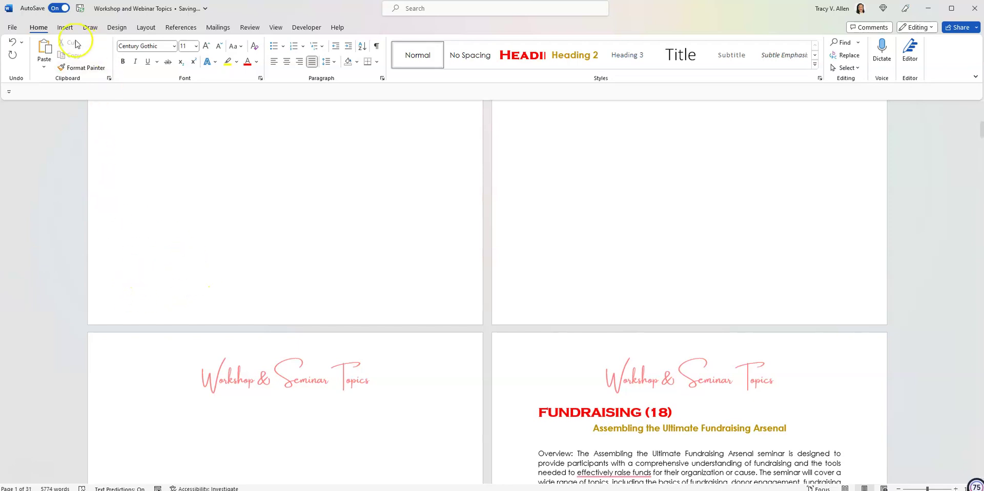
pyautogui.click(145, 30)
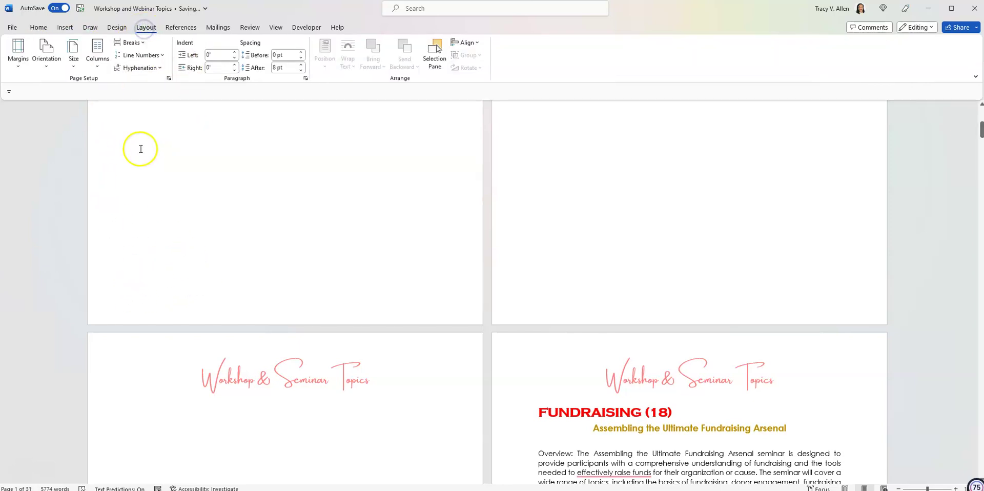
pyautogui.click(132, 42)
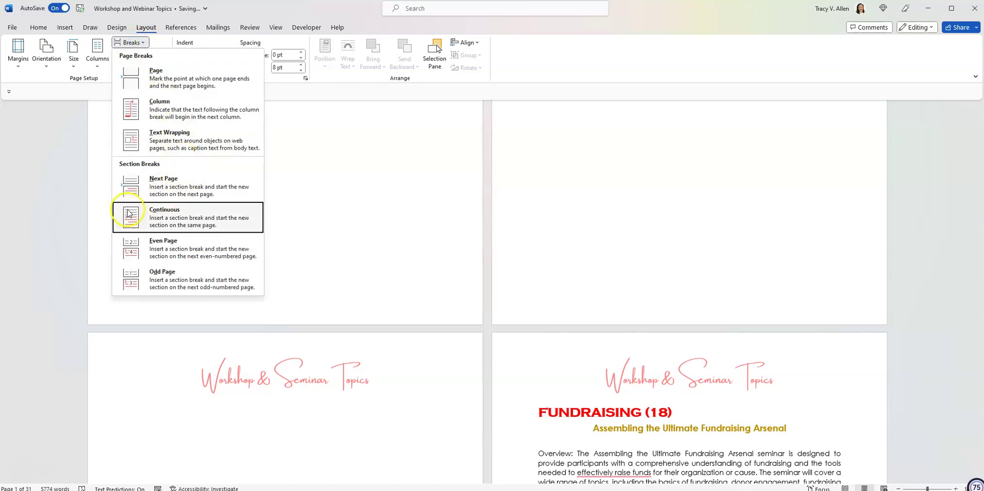
pyautogui.click(179, 190)
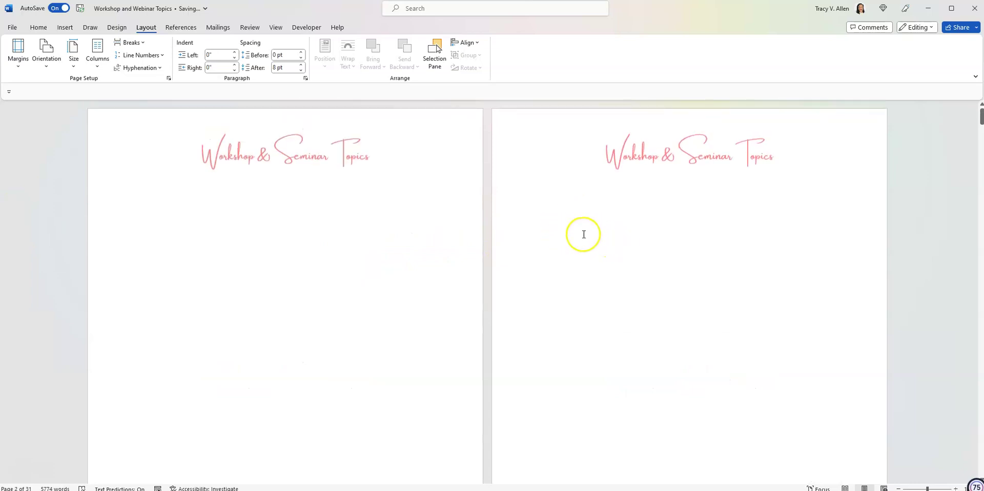
# - Insert a Next Page section break at the end of the blank second page
pyautogui.scroll(-6, 584, 234)
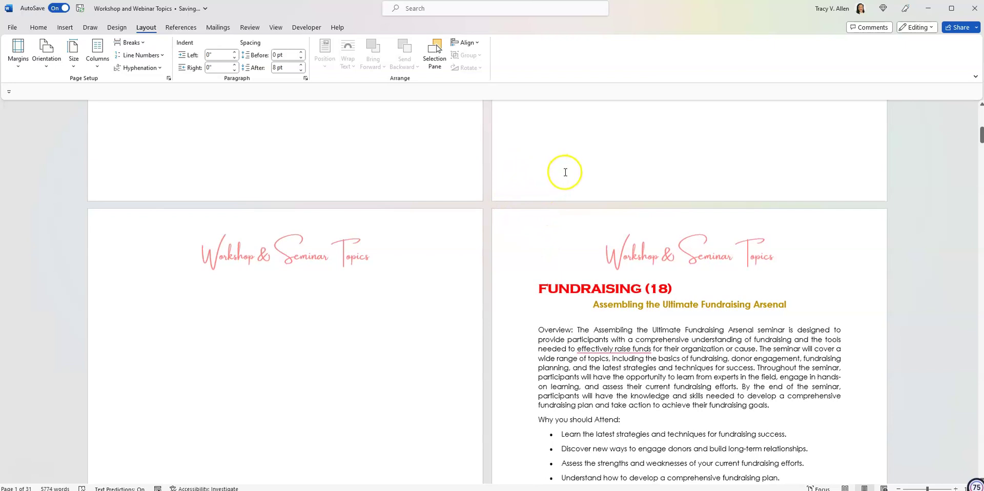
pyautogui.click(138, 44)
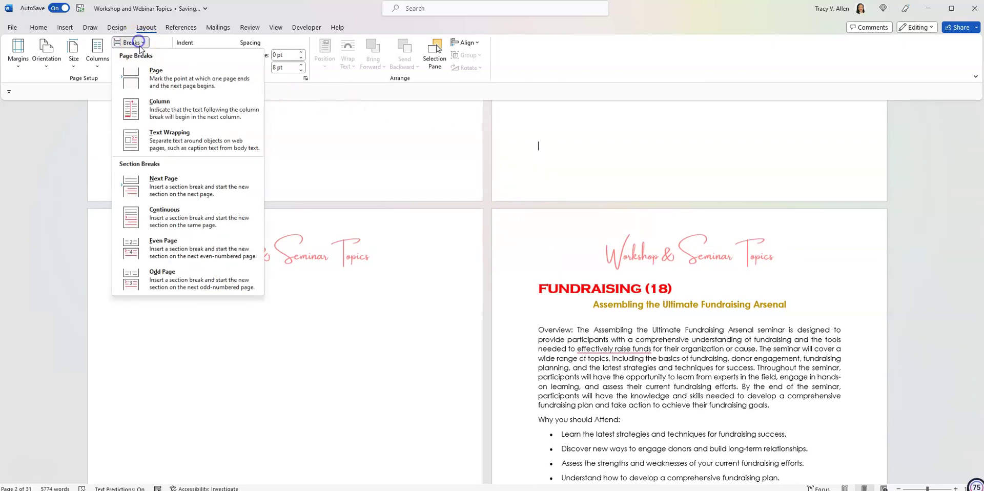
pyautogui.click(168, 191)
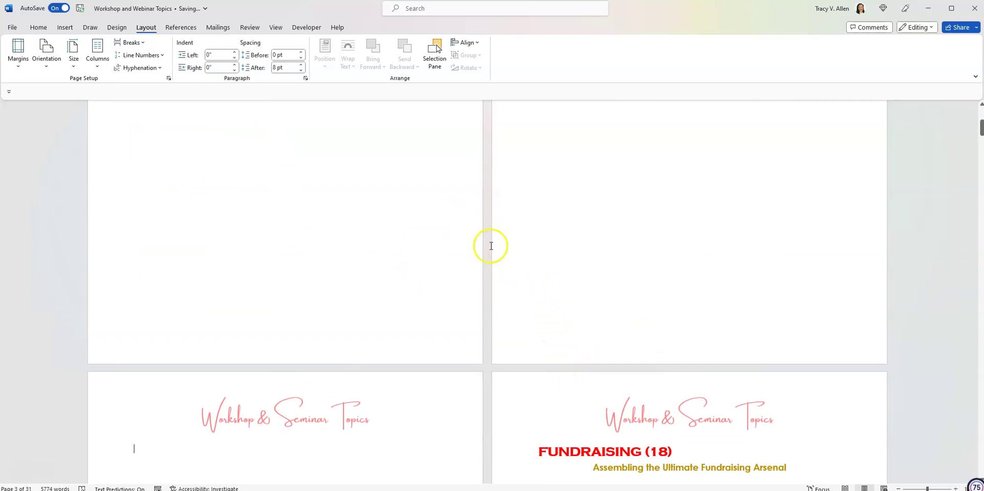
# - Display the formatting marks and the page 2 footer to examine the section breaks and section labels, and hide the marks again
pyautogui.click(38, 30)
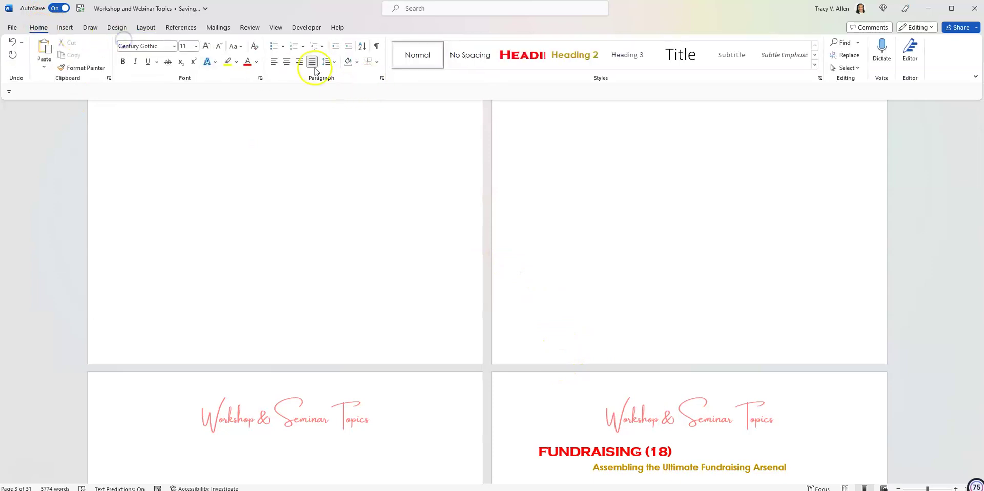
pyautogui.click(377, 47)
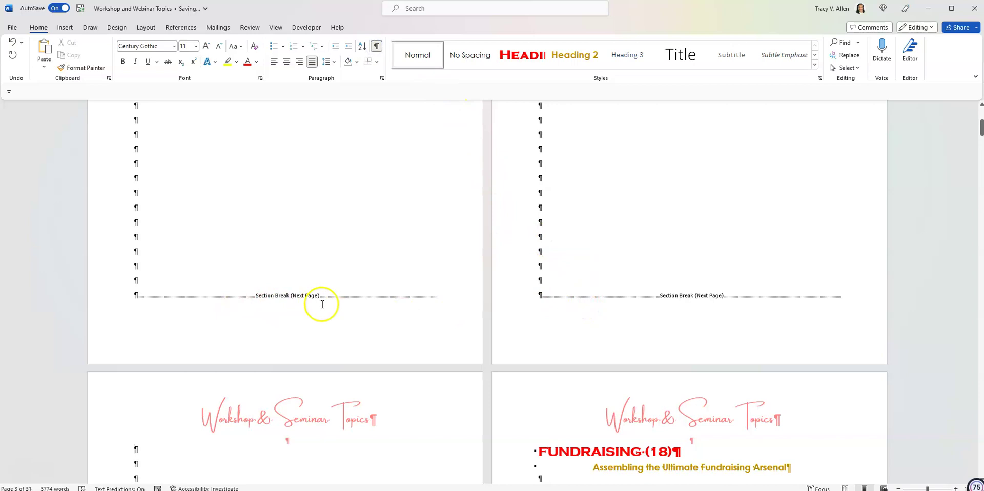
pyautogui.click(660, 335)
pyautogui.doubleClick(660, 335)
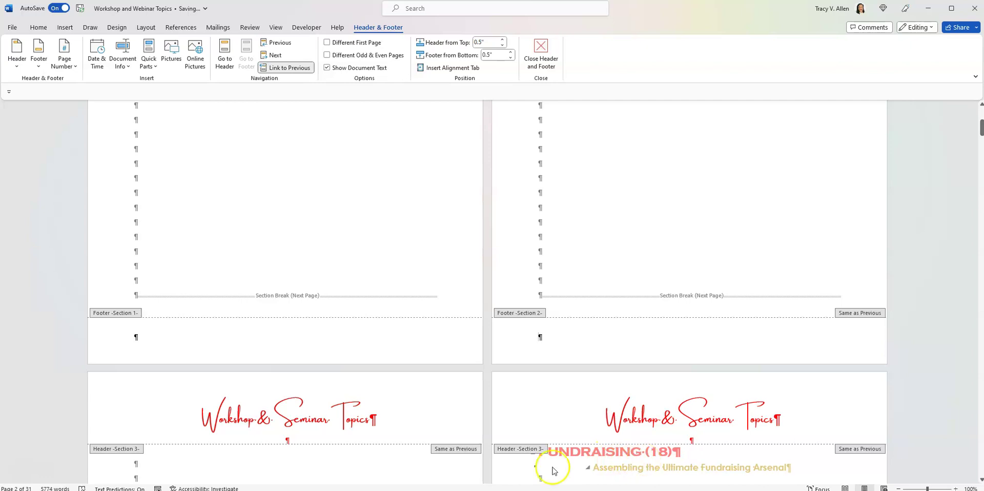
pyautogui.scroll(-6, 145, 469)
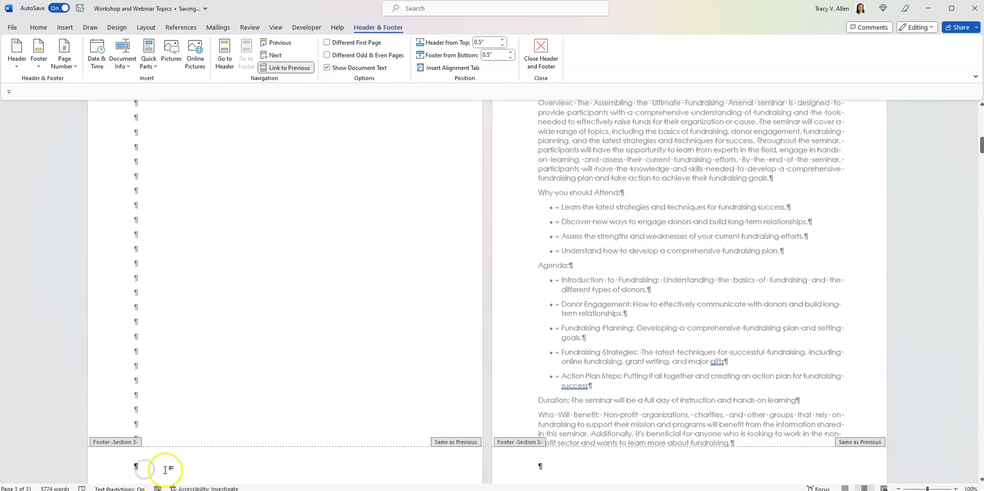
pyautogui.scroll(4, 232, 396)
pyautogui.scroll(6, 215, 389)
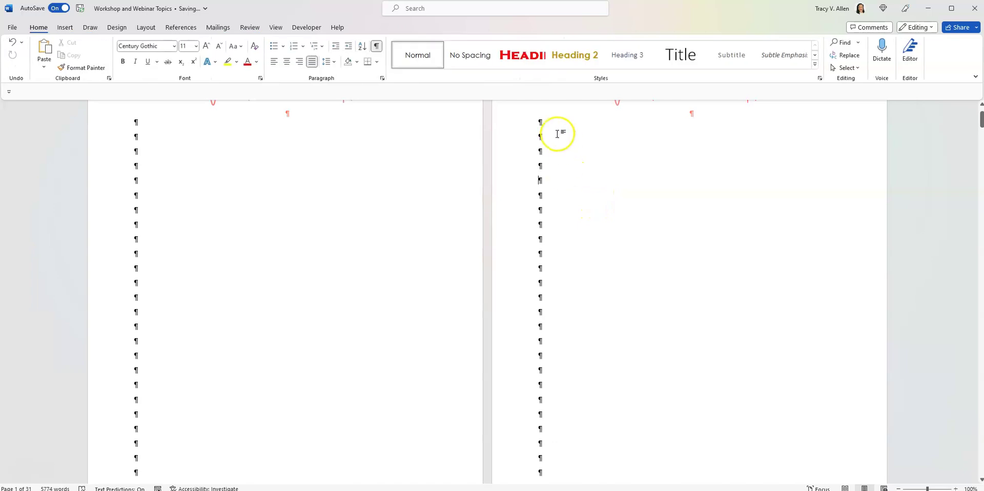
pyautogui.click(376, 47)
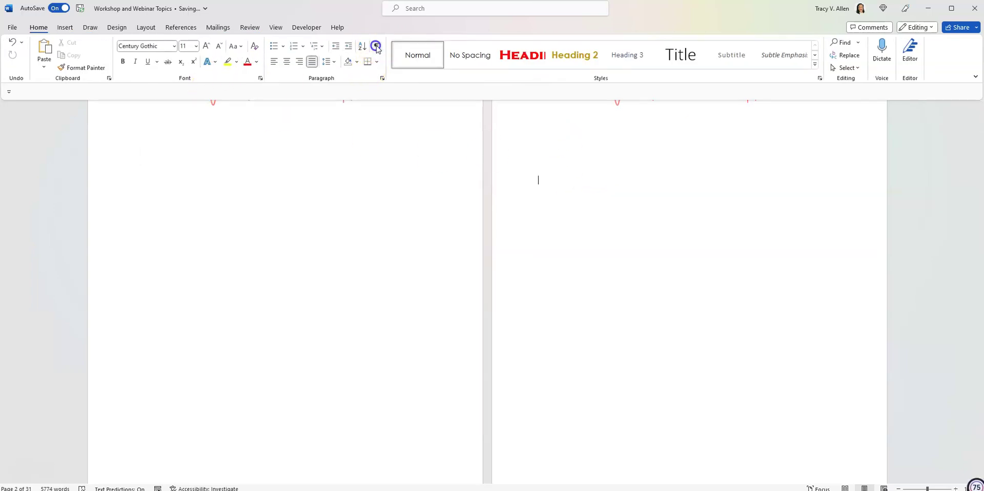
# - Insert an automatic table of contents headed "Contents" at the start of page 2
pyautogui.scroll(2, 545, 197)
pyautogui.click(538, 195)
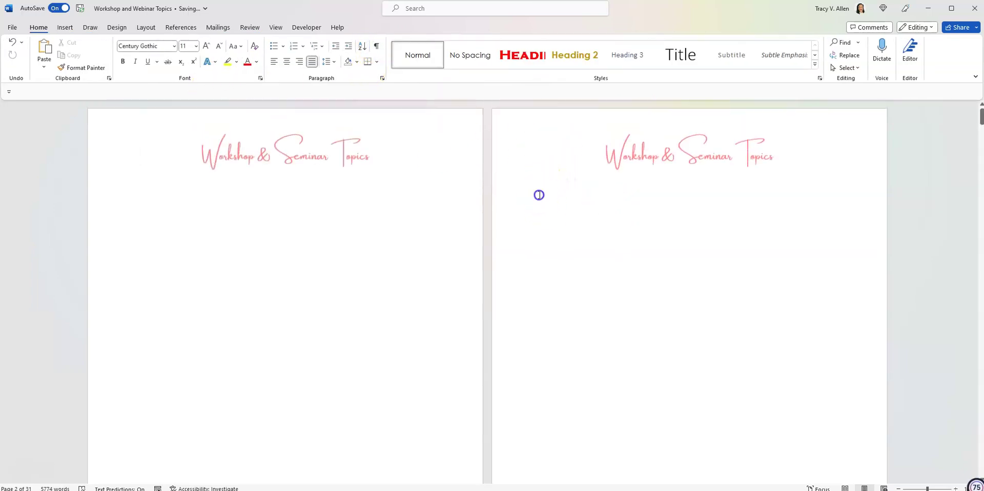
pyautogui.click(183, 30)
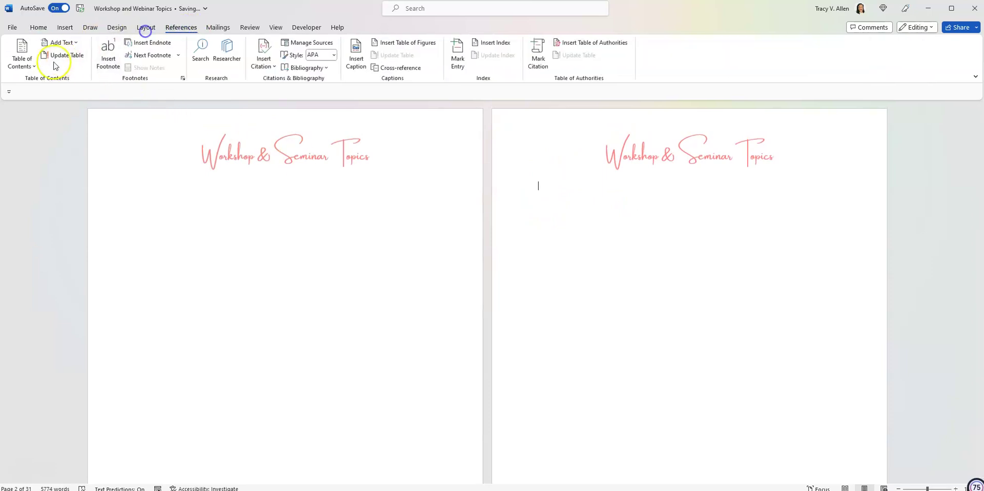
pyautogui.click(24, 63)
pyautogui.click(64, 126)
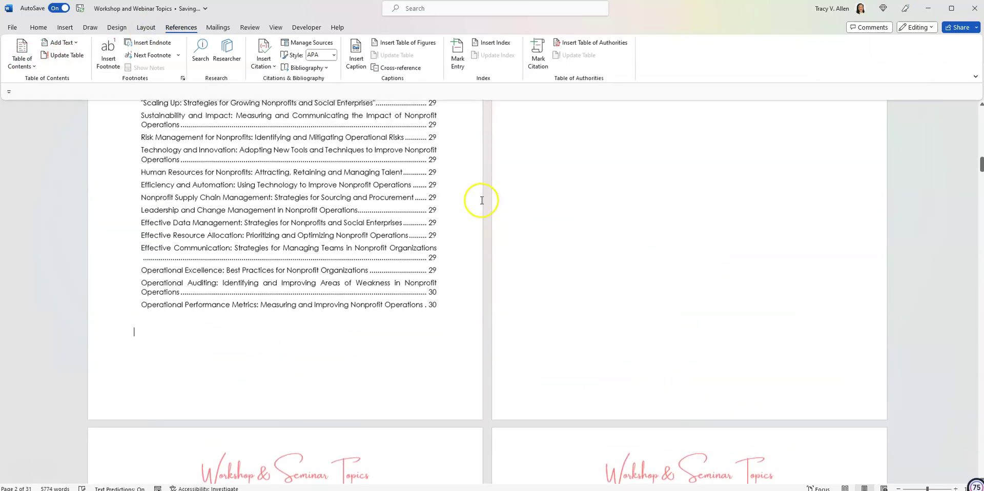
# - Look through the inserted table of contents to examine its topic entries and how many pages it spans
pyautogui.scroll(-5, 483, 198)
pyautogui.scroll(15, 484, 199)
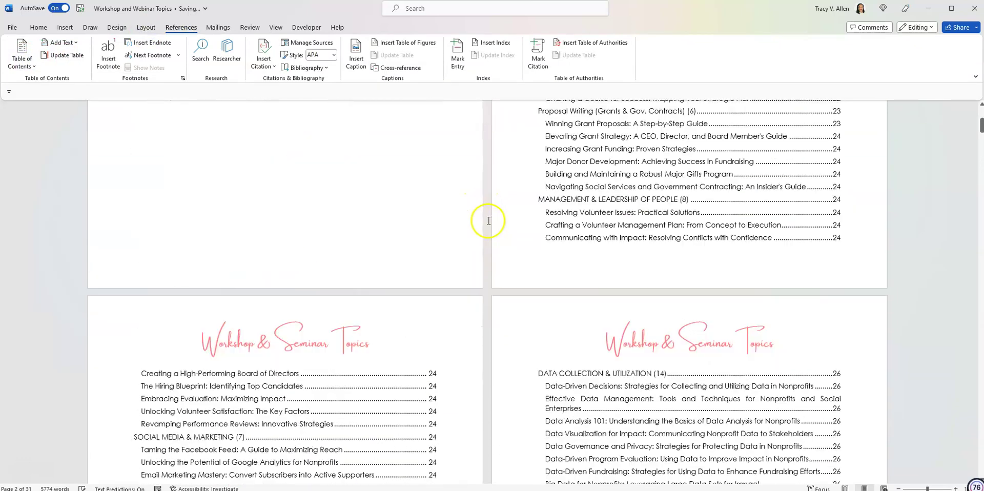
pyautogui.scroll(5, 491, 230)
pyautogui.scroll(-6, 494, 227)
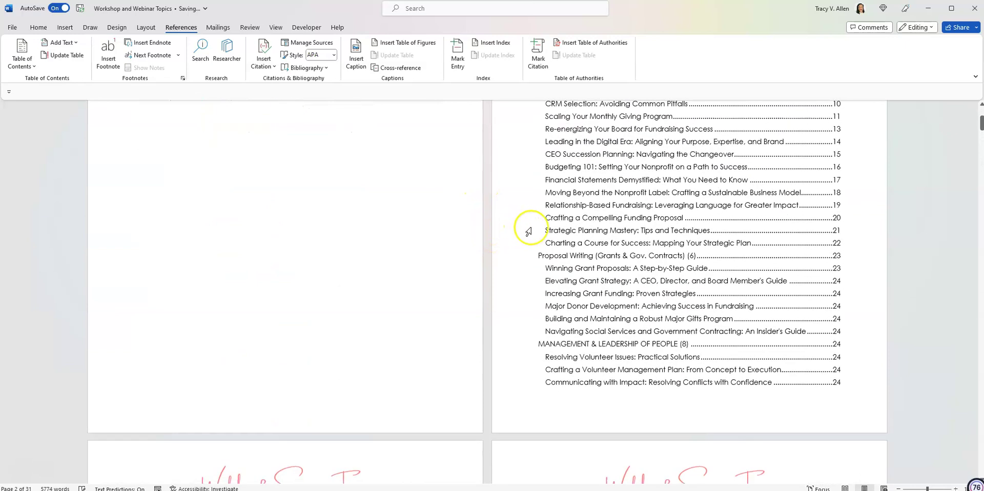
pyautogui.click(550, 230)
pyautogui.click(440, 104)
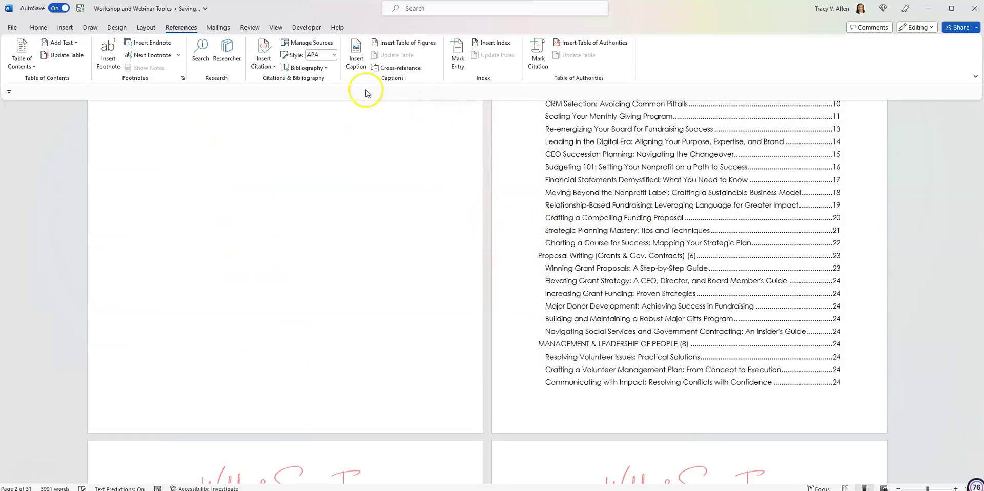
pyautogui.click(685, 139)
pyautogui.scroll(-3, 638, 156)
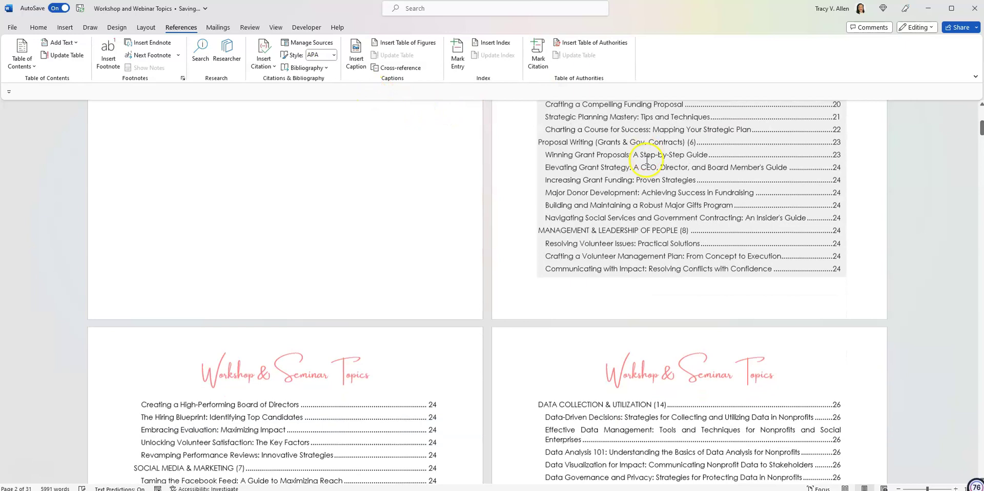
pyautogui.scroll(4, 635, 153)
pyautogui.scroll(3, 539, 117)
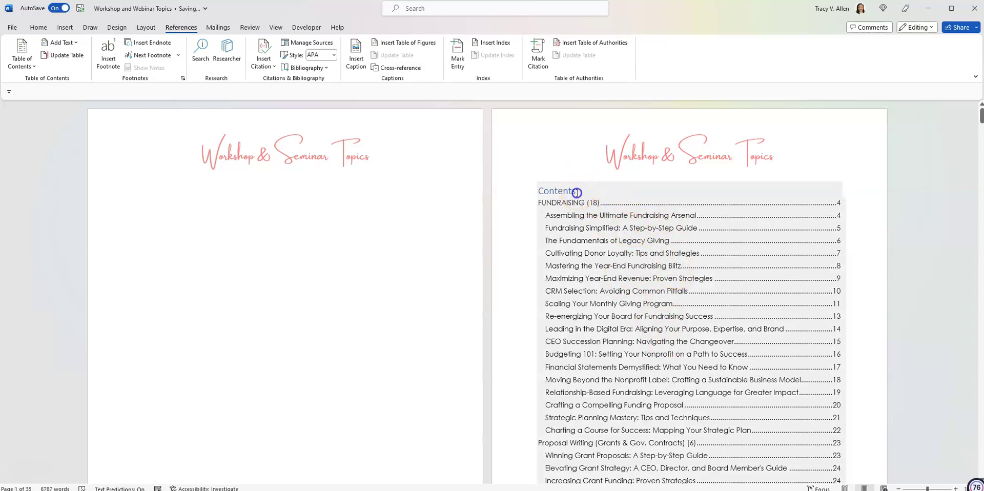
# - Insert a Continuous section break directly after the "Contents" heading
pyautogui.click(576, 193)
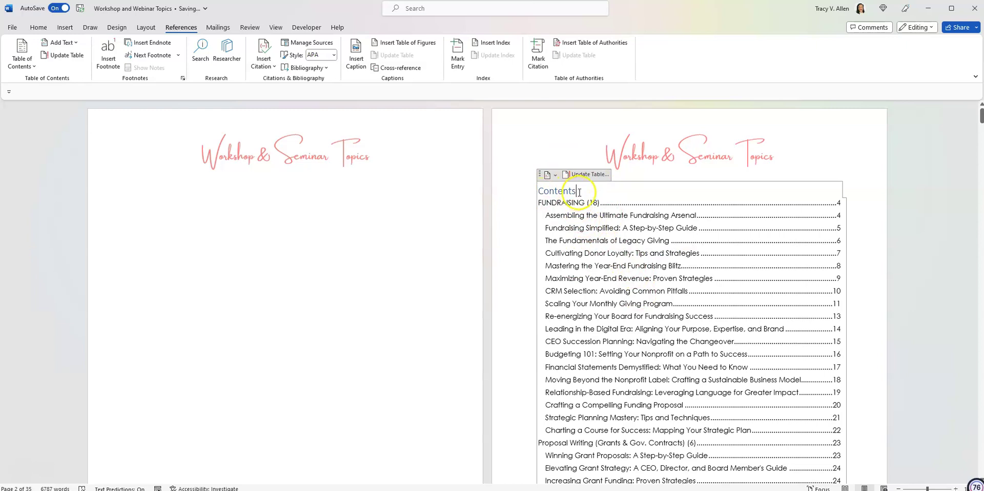
pyautogui.click(146, 29)
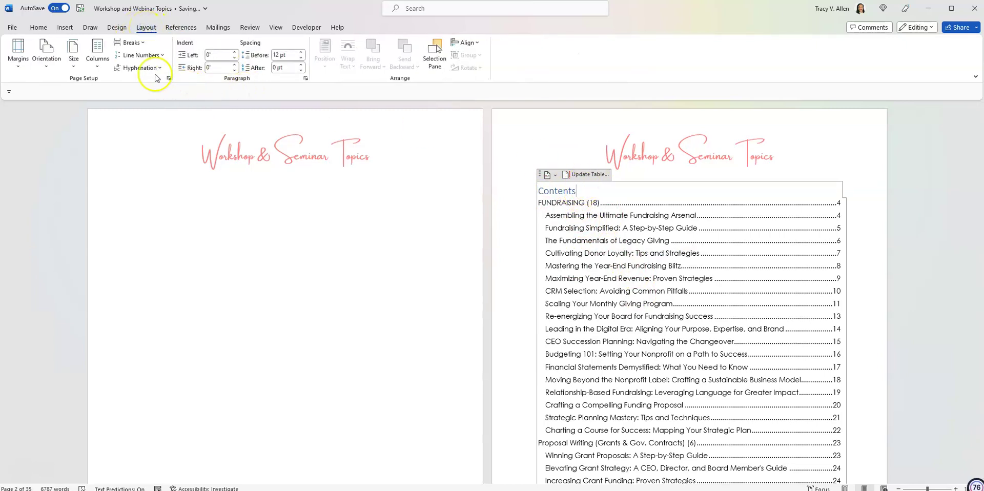
pyautogui.click(142, 45)
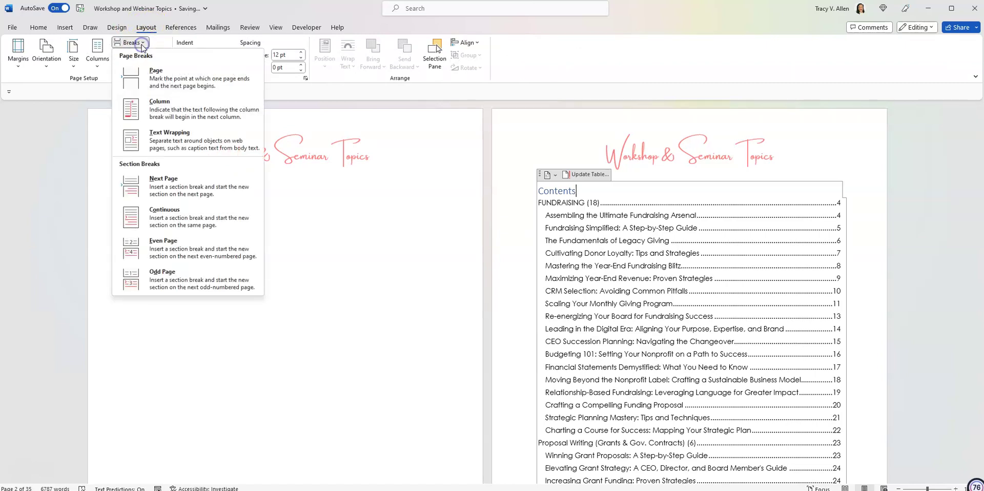
pyautogui.click(186, 226)
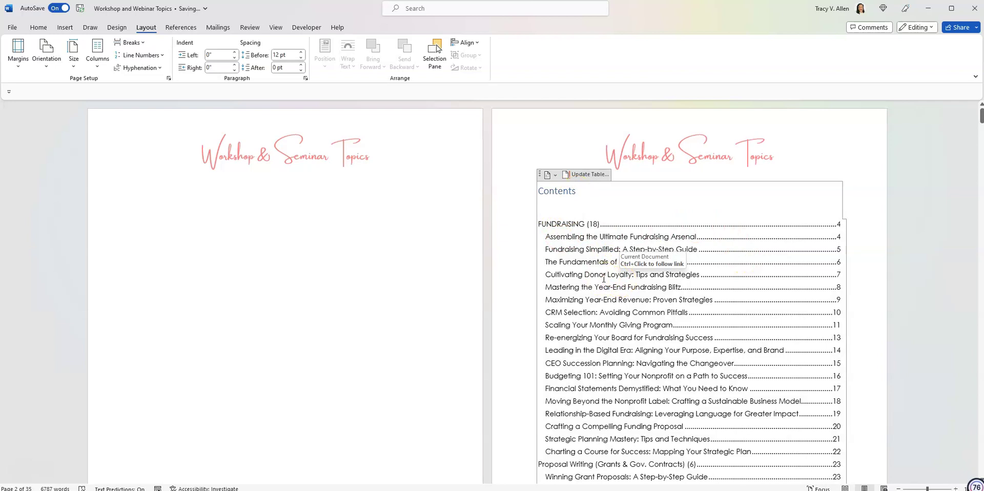
# - Arrange all the table of contents entries below the "Contents" heading in two columns
pyautogui.click(638, 264)
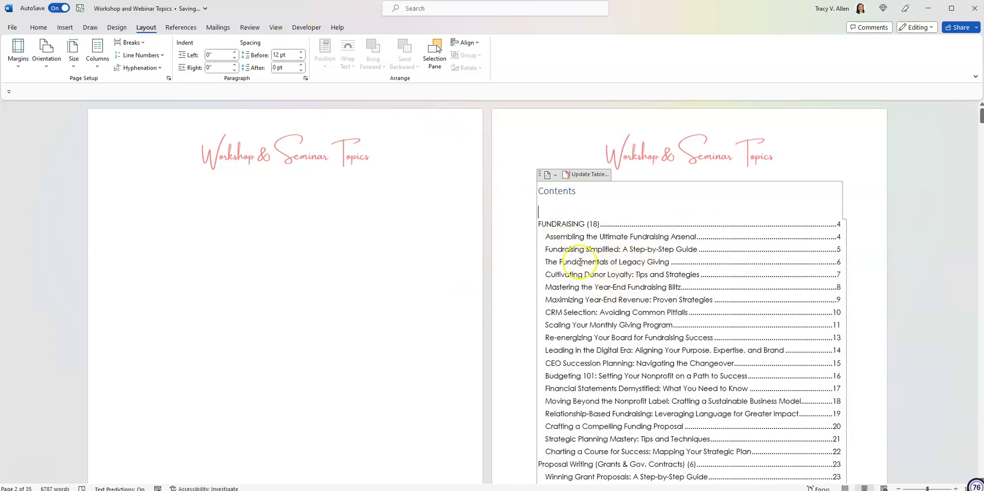
pyautogui.click(538, 224)
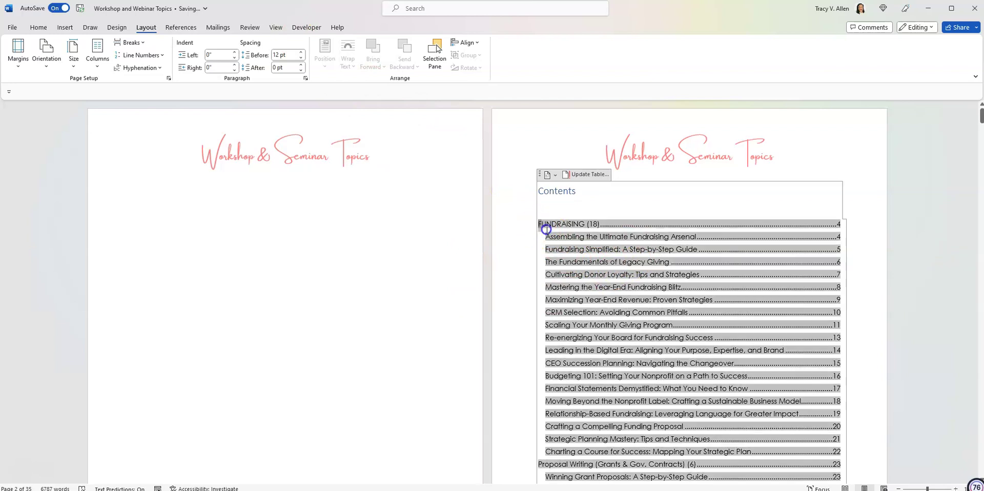
pyautogui.scroll(-18, 607, 447)
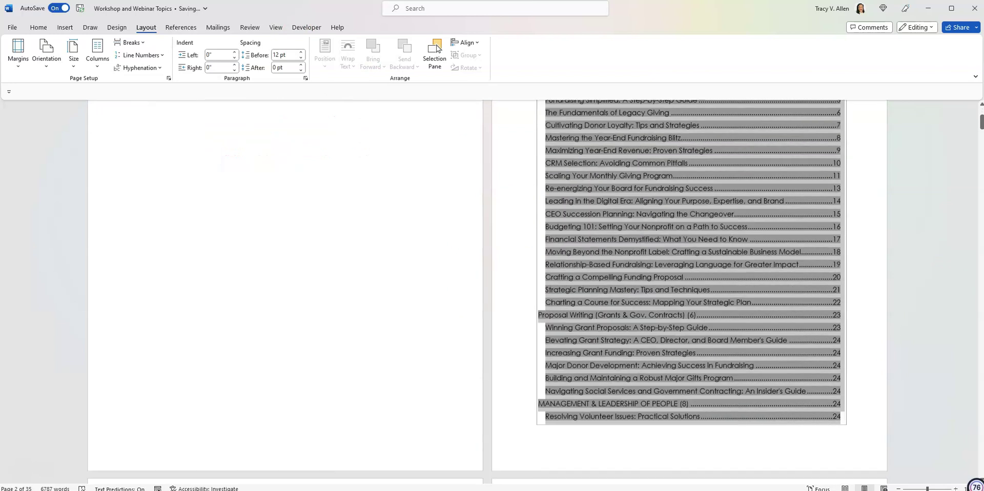
pyautogui.scroll(-7, 608, 447)
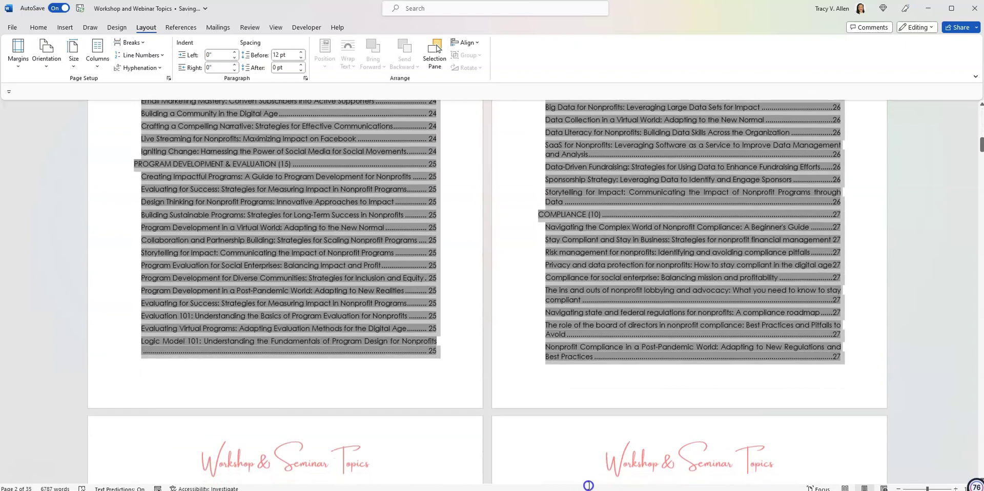
pyautogui.scroll(-8, 439, 429)
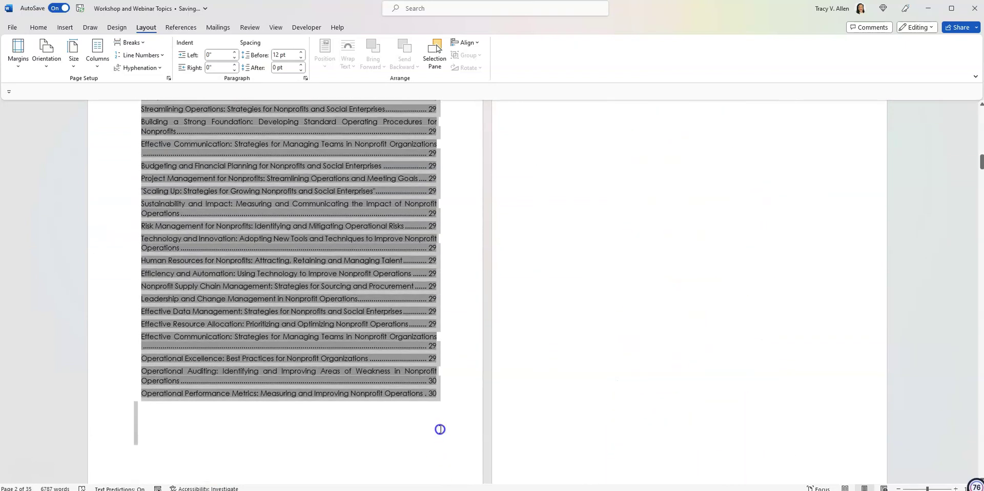
pyautogui.keyDown('shift'); pyautogui.click(437, 403); pyautogui.keyUp('shift')
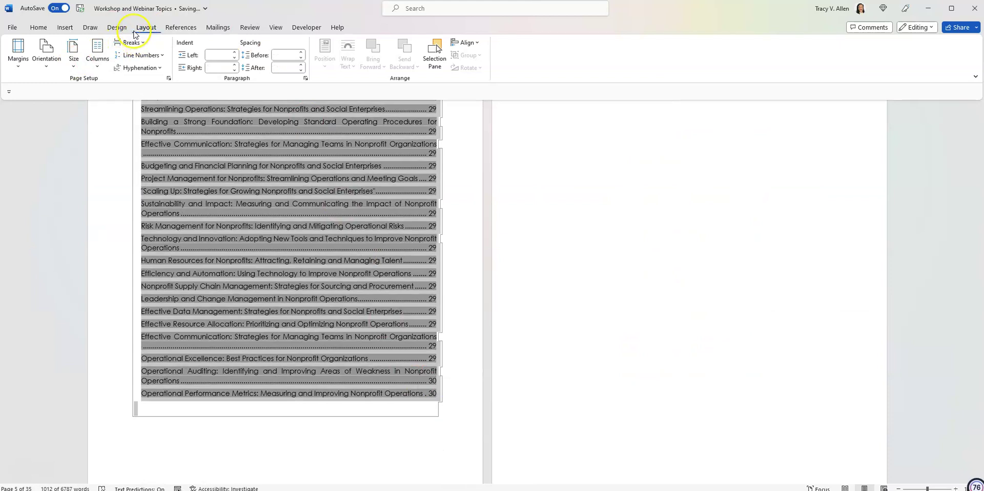
pyautogui.click(98, 66)
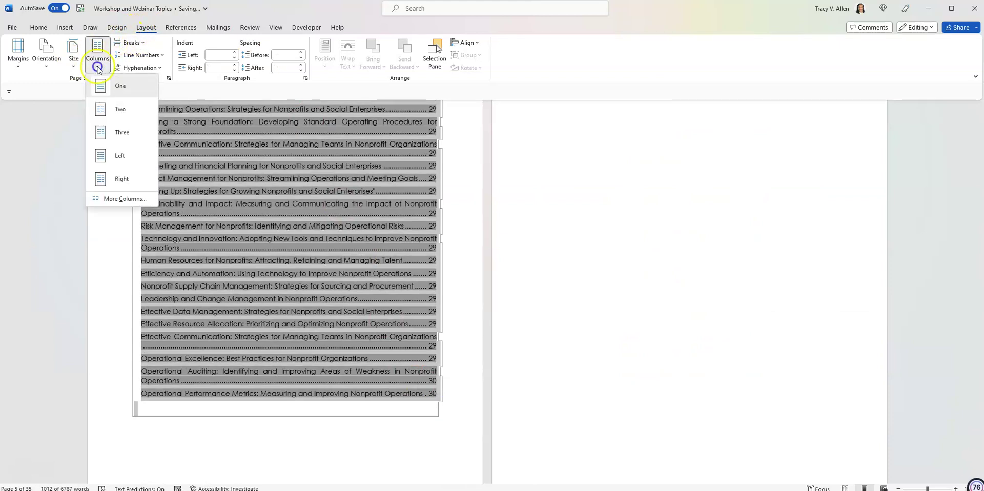
pyautogui.click(118, 111)
pyautogui.scroll(3, 429, 258)
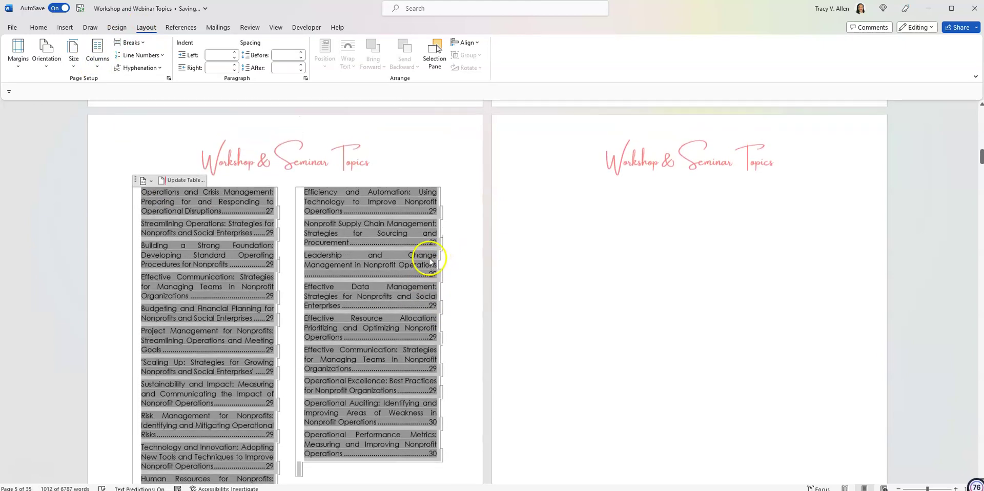
pyautogui.scroll(15, 432, 257)
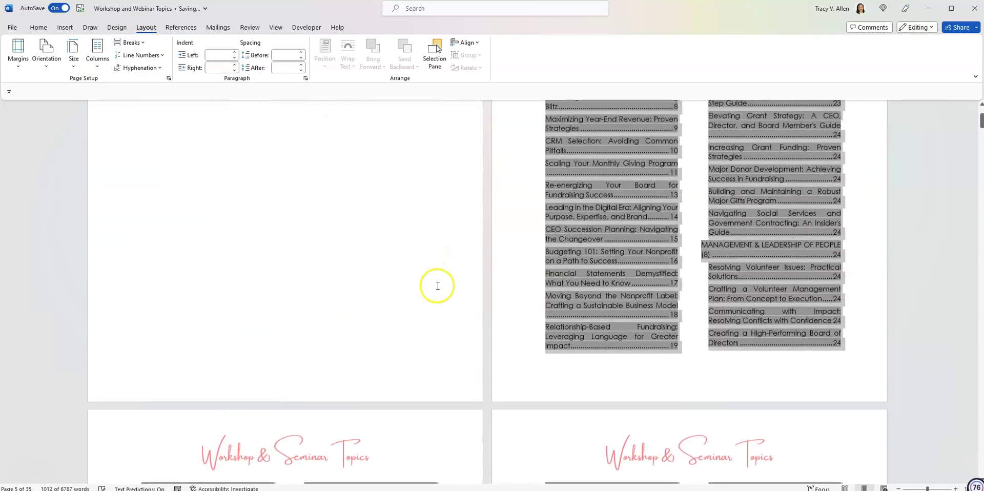
pyautogui.scroll(3, 462, 266)
pyautogui.click(508, 216)
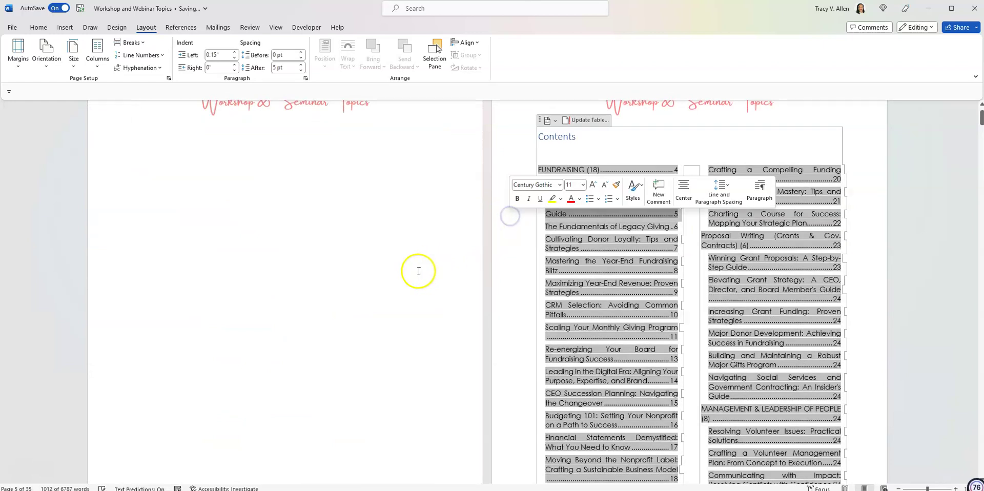
pyautogui.click(372, 271)
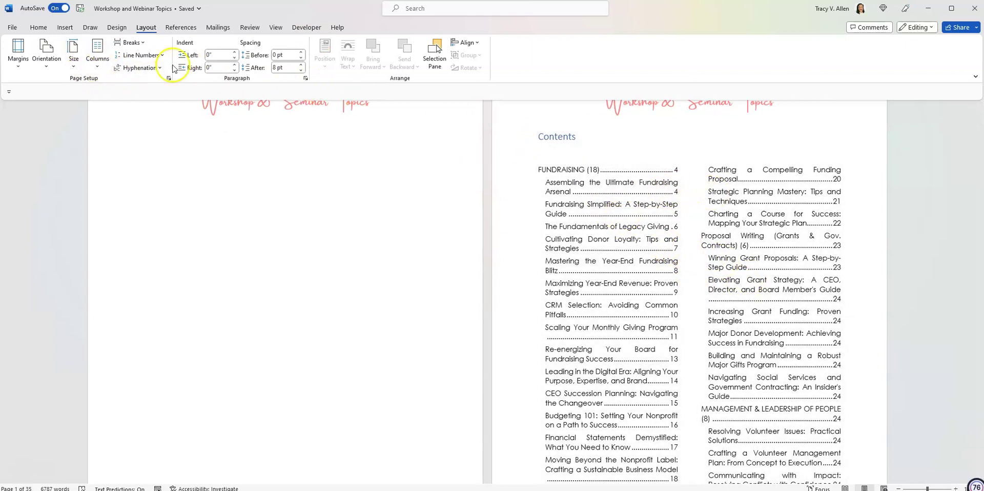
# - Modify the custom table of contents' TOC 1 style to 14 pt, bold and left-aligned
pyautogui.click(180, 28)
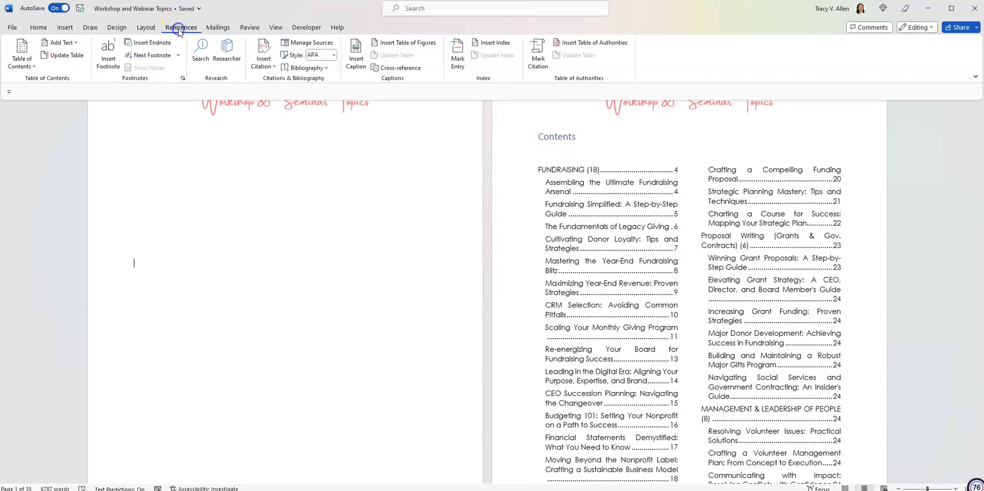
pyautogui.click(31, 67)
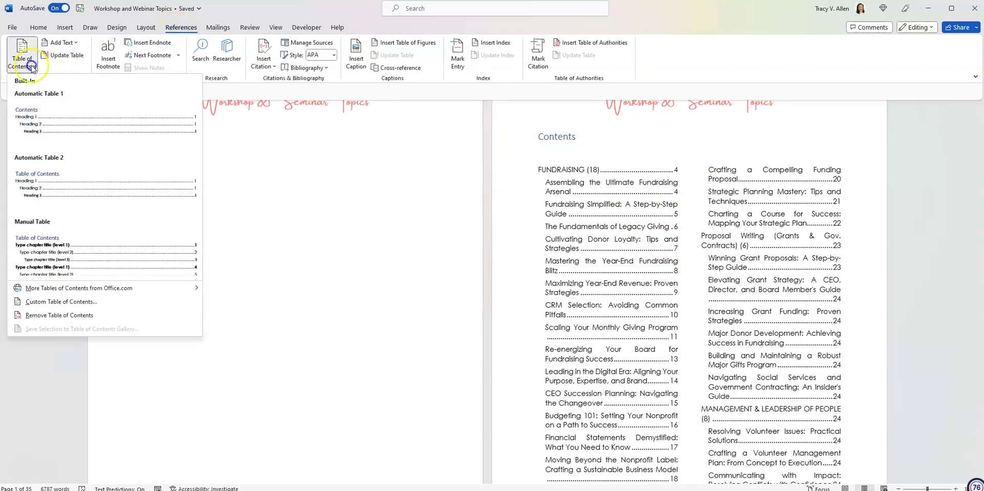
pyautogui.click(82, 304)
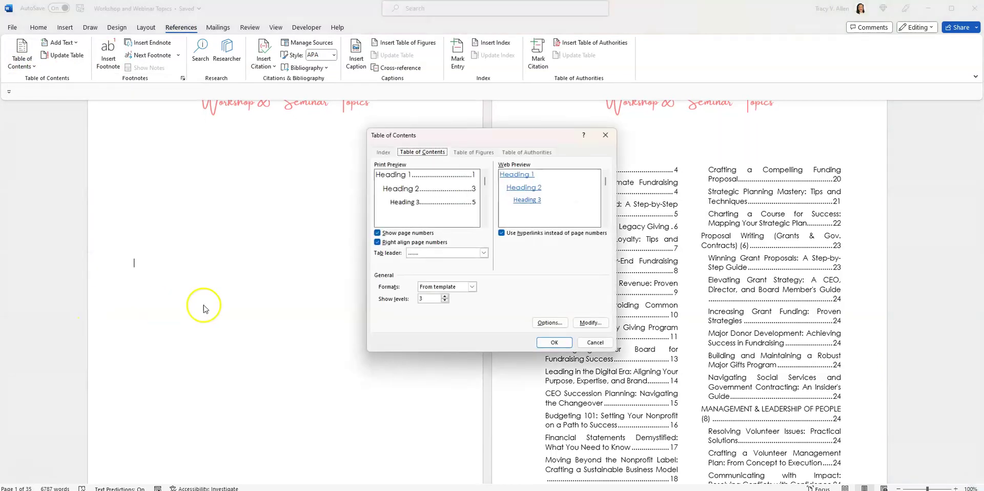
pyautogui.click(597, 324)
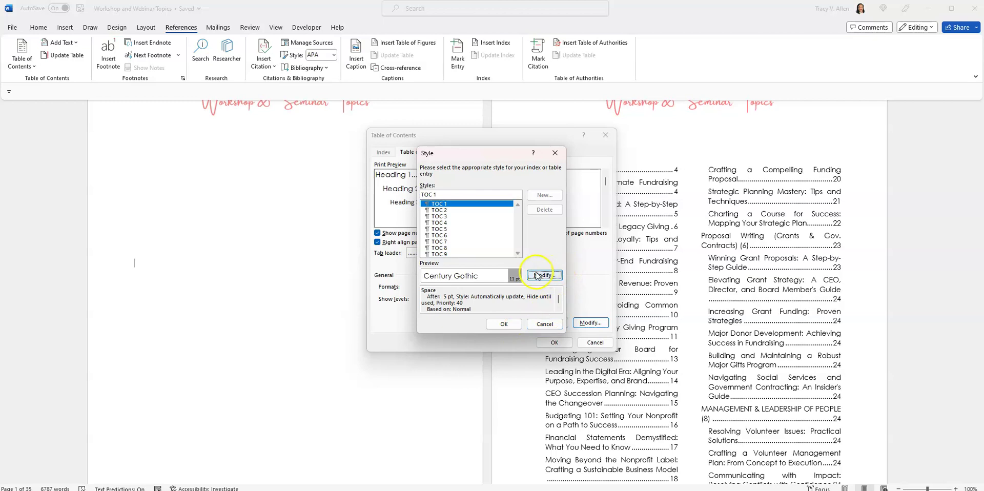
pyautogui.click(544, 276)
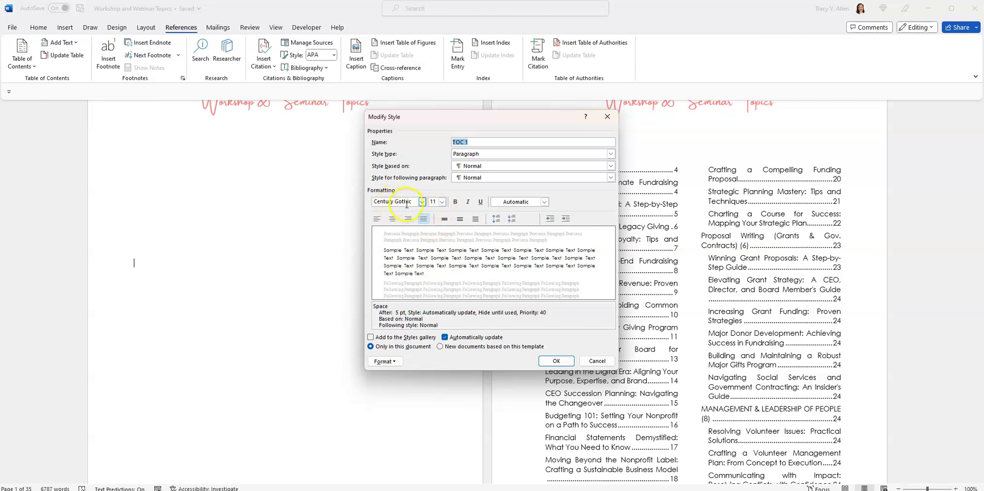
pyautogui.click(441, 202)
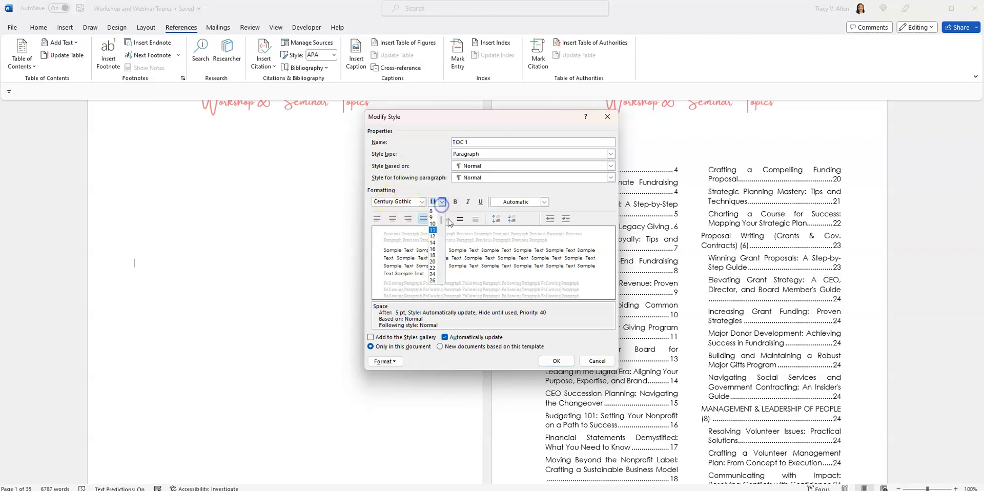
pyautogui.click(433, 243)
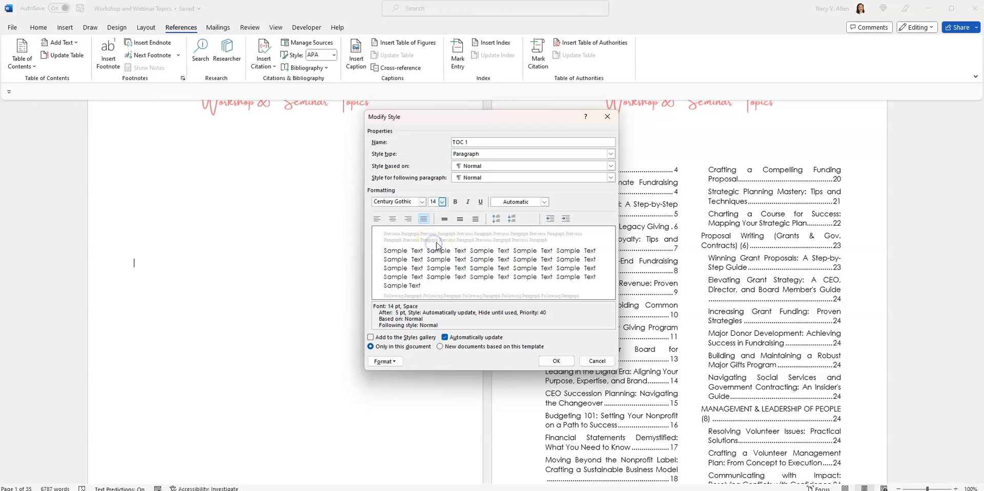
pyautogui.click(454, 203)
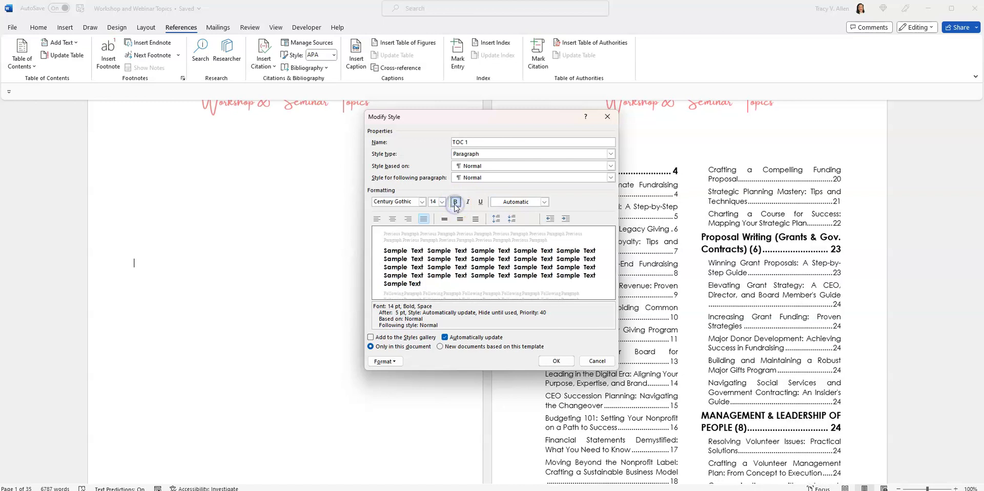
pyautogui.click(377, 220)
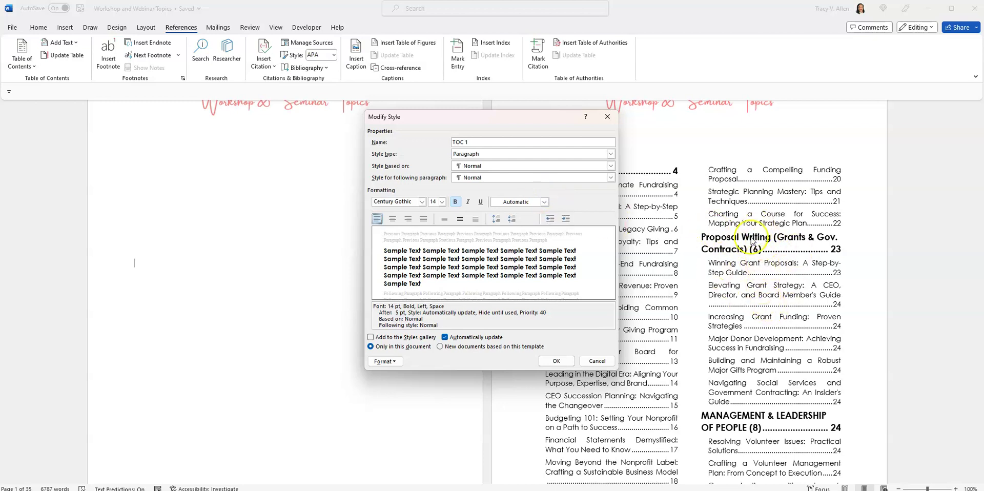
# - Set the TOC 1 style's font color to standard Red and its font size to 12 pt
pyautogui.click(544, 202)
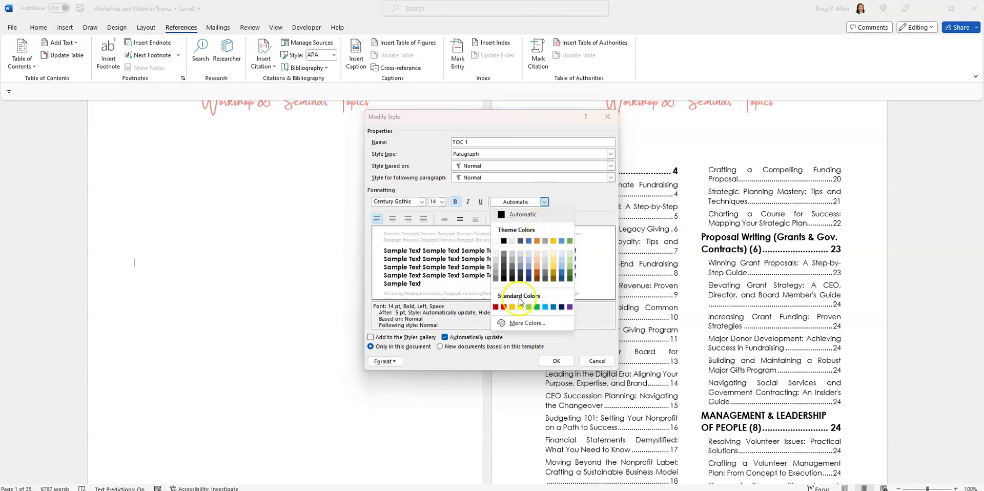
pyautogui.click(505, 307)
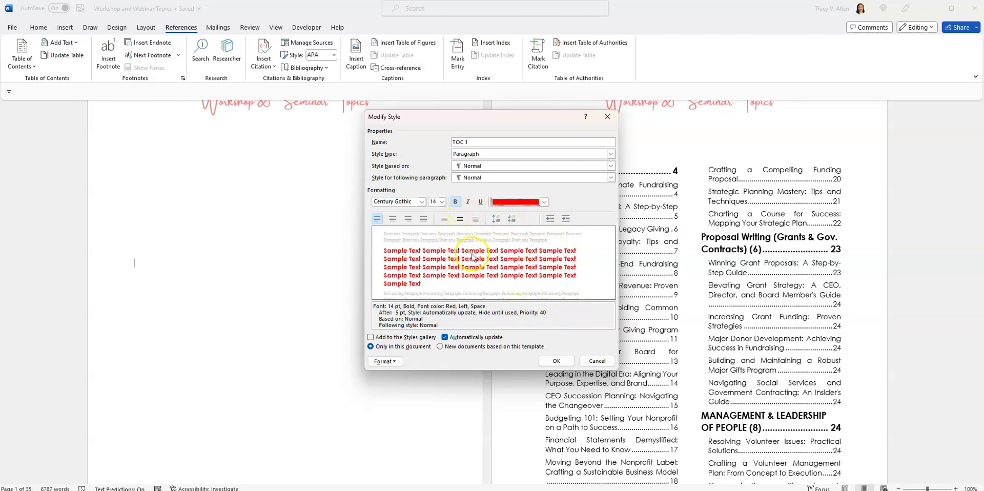
pyautogui.click(441, 202)
pyautogui.click(435, 238)
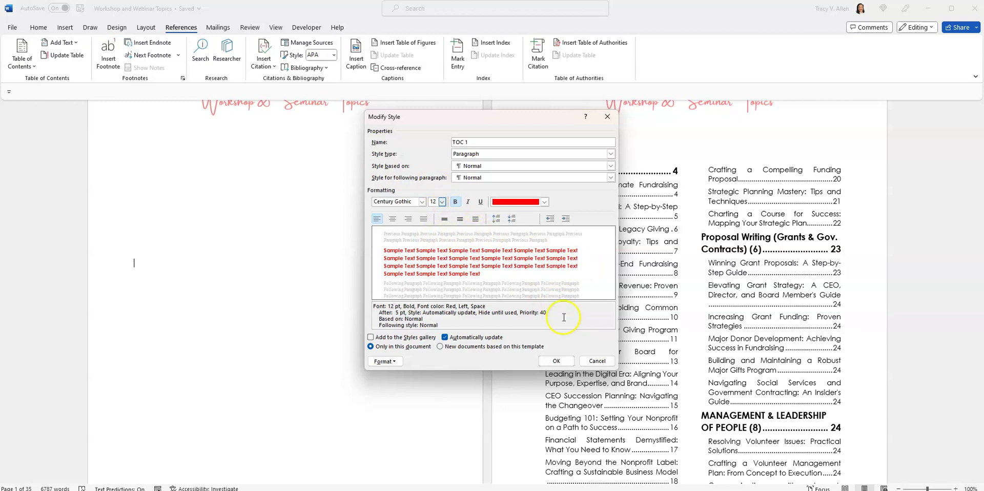
pyautogui.click(558, 361)
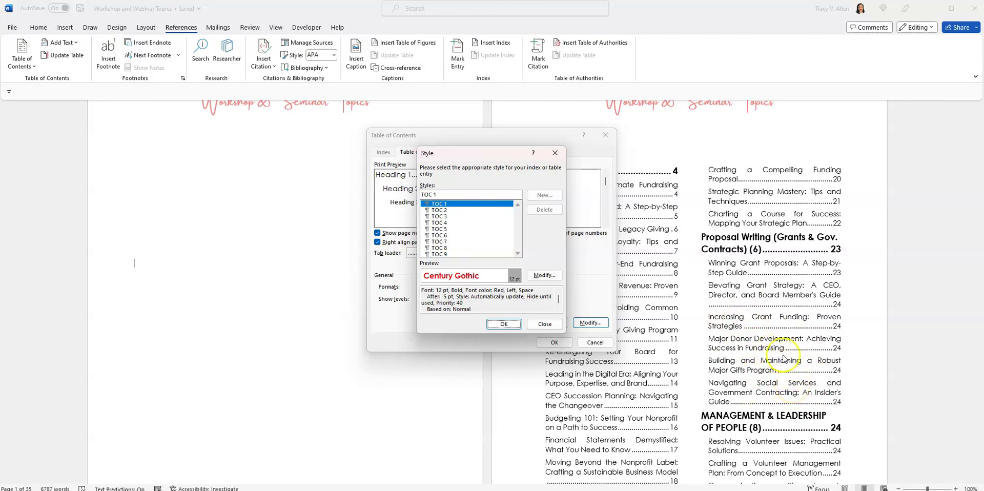
# - Modify the TOC 2 style to a font size of 8 pt
pyautogui.click(439, 210)
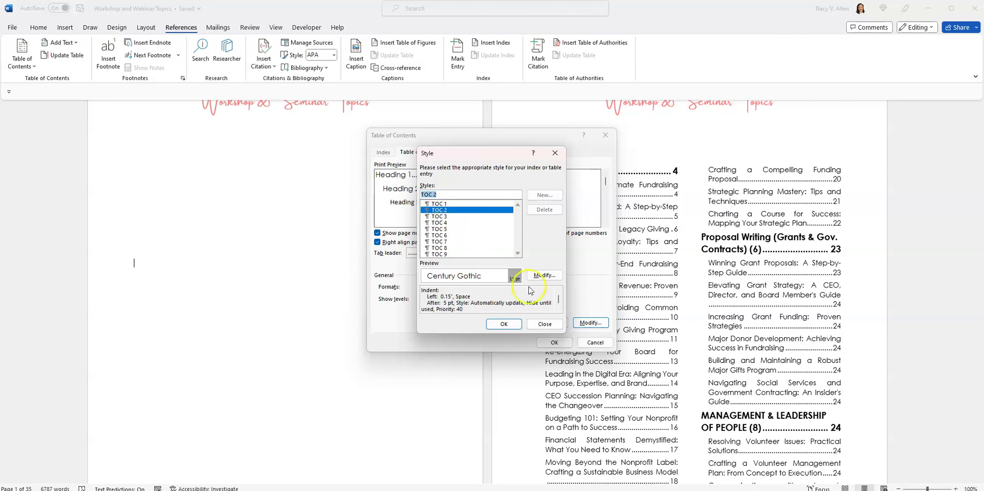
pyautogui.click(543, 276)
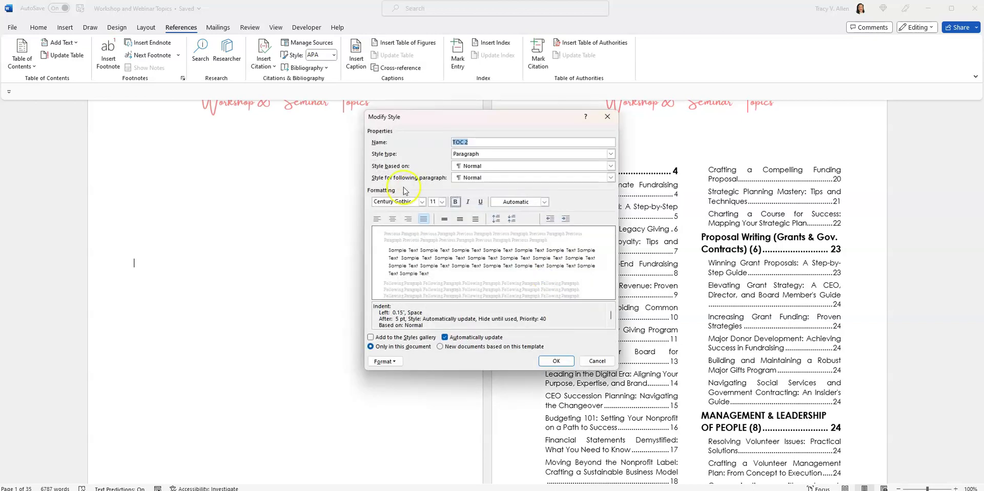
pyautogui.click(442, 202)
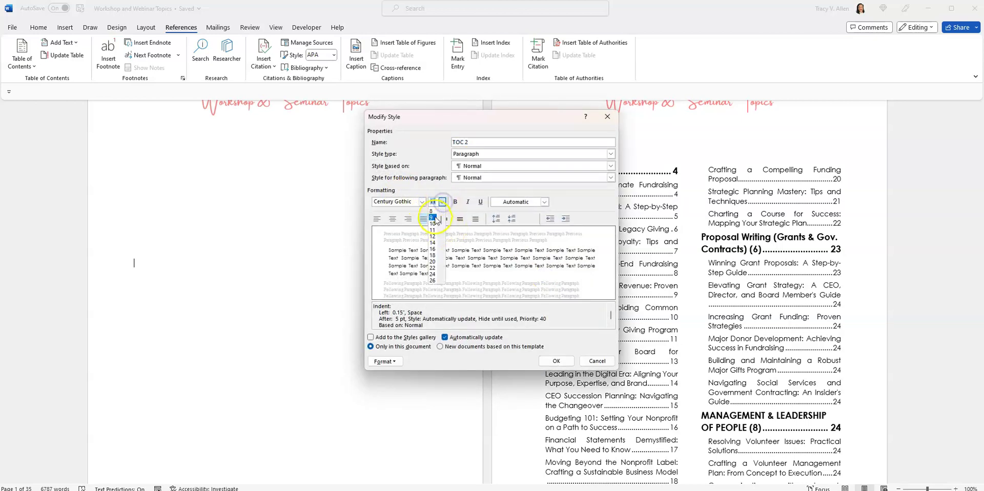
pyautogui.click(432, 211)
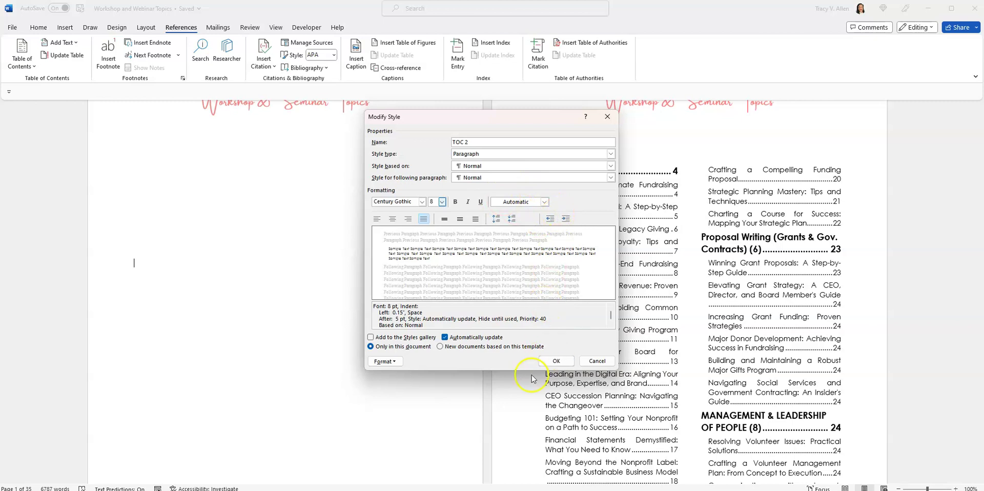
pyautogui.click(554, 362)
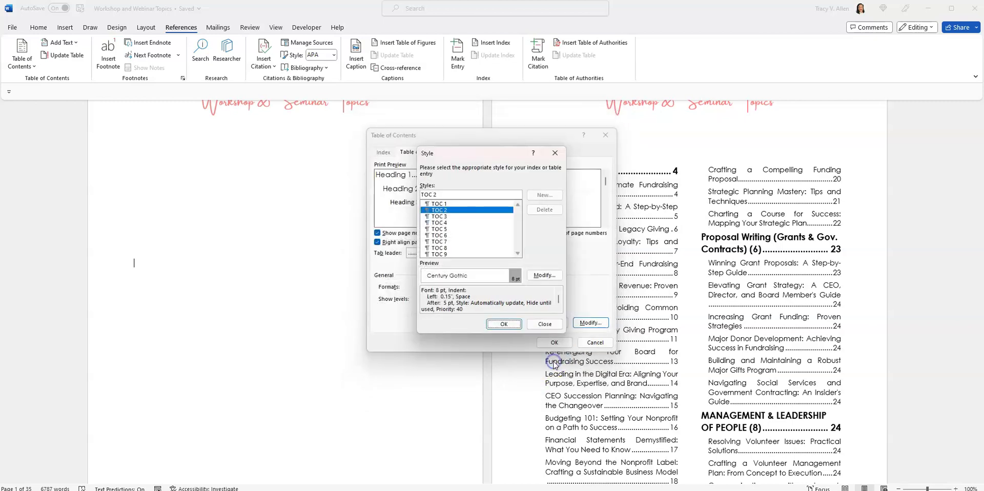
# - Replace the existing table of contents with the restyled version and look through its pages
pyautogui.click(504, 324)
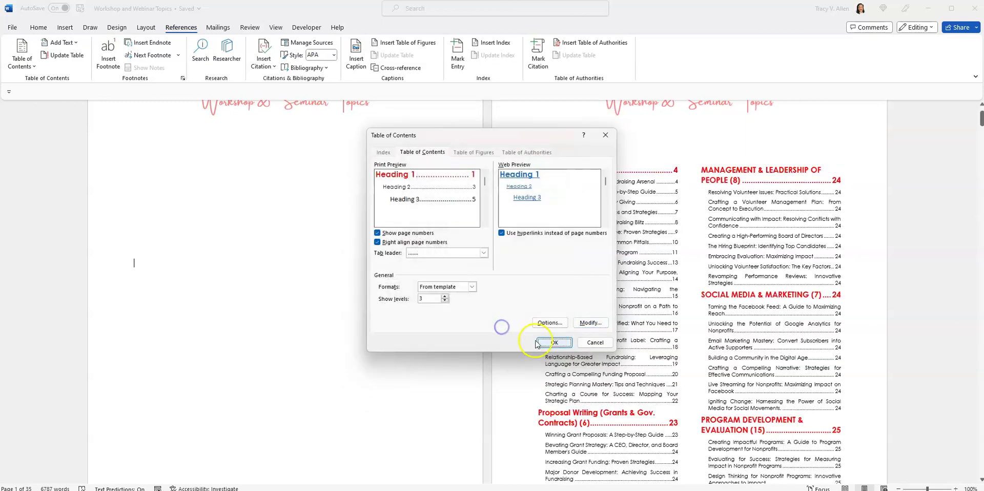
pyautogui.click(556, 344)
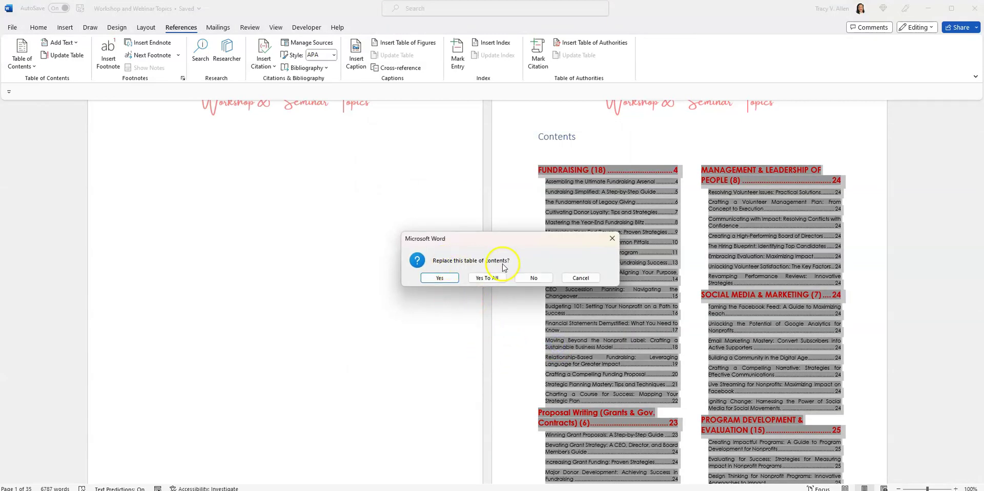
pyautogui.click(438, 280)
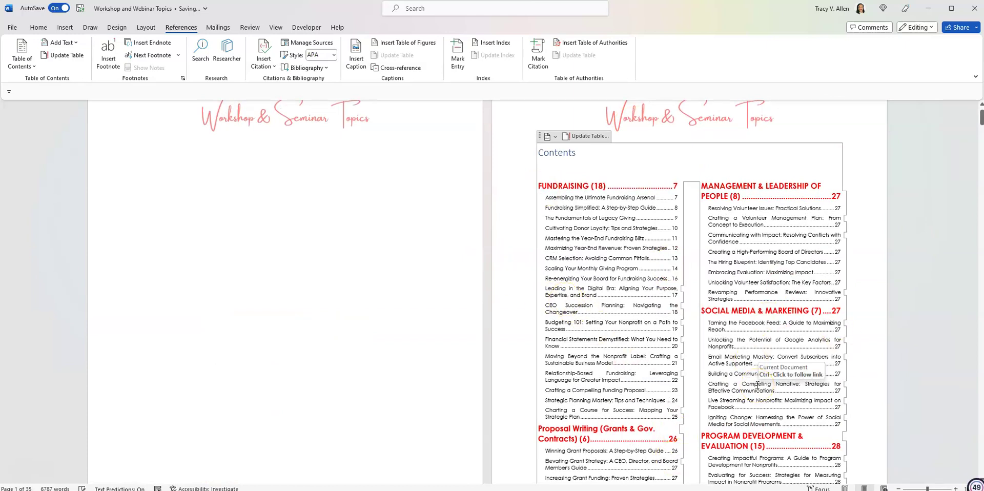
pyautogui.click(285, 303)
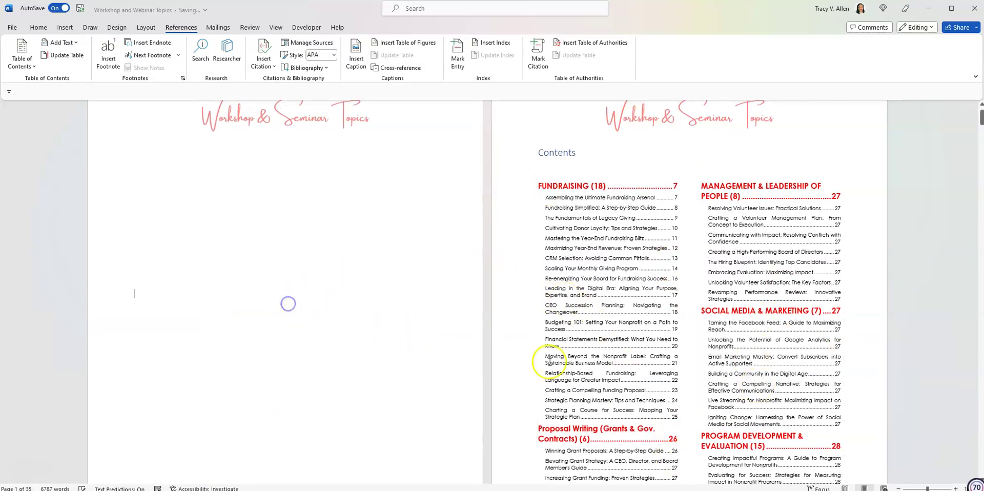
pyautogui.scroll(-3, 940, 340)
pyautogui.scroll(-5, 864, 362)
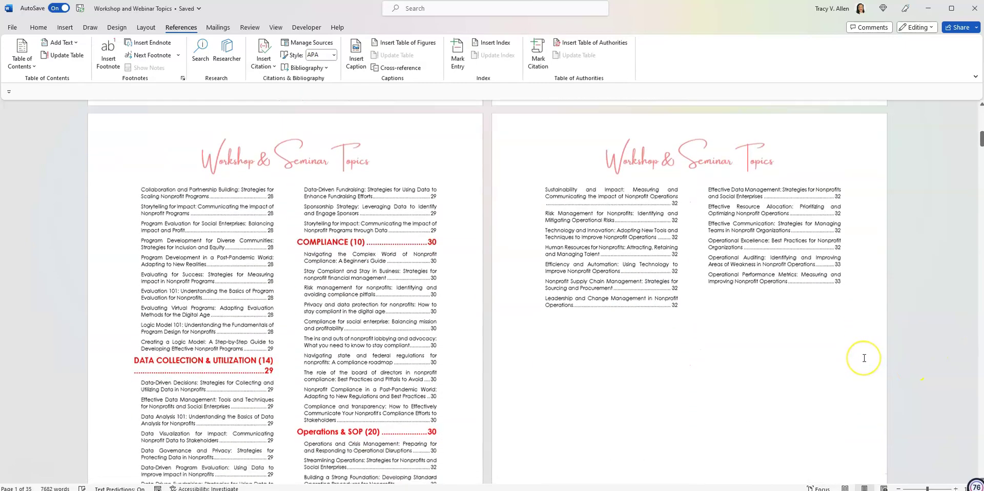